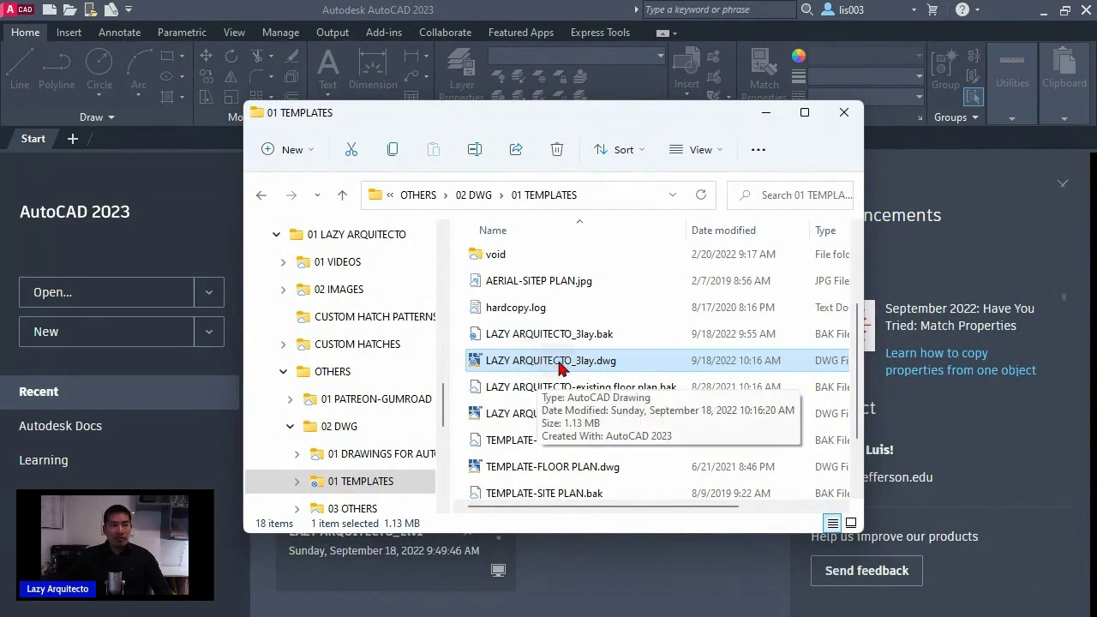
Open LAZY ARQUITECTO_3lay.dwg from the 01 TEMPLATES folder in AutoCAD
double_click(555, 365)
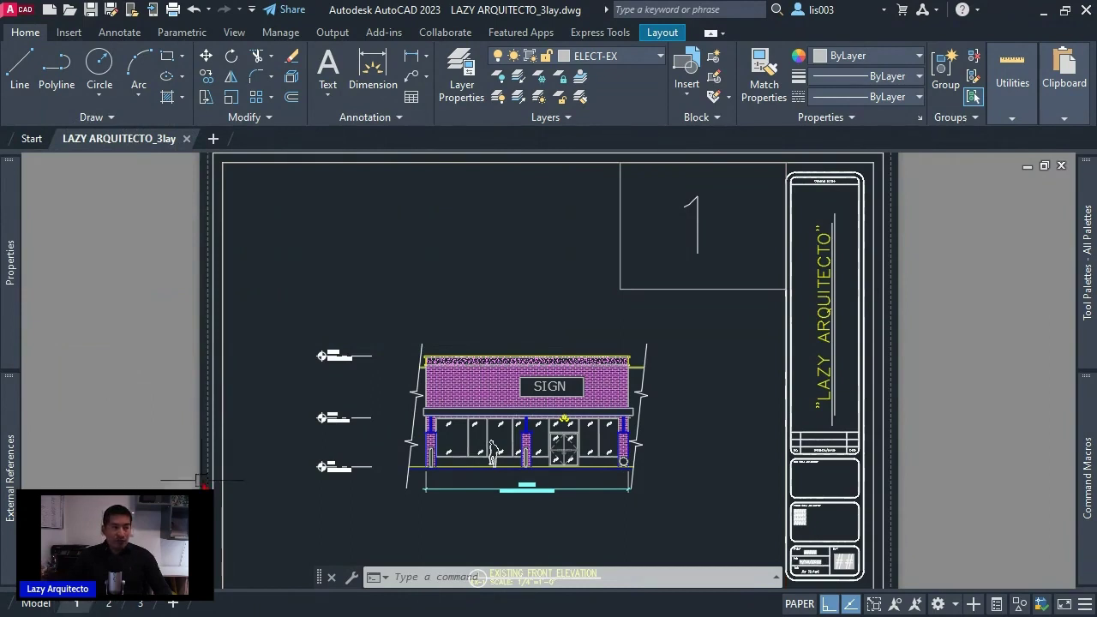
Flip through layout sheets 2, 3 and 1, then settle on sheet 3 zoomed to extents
left_click(716, 226)
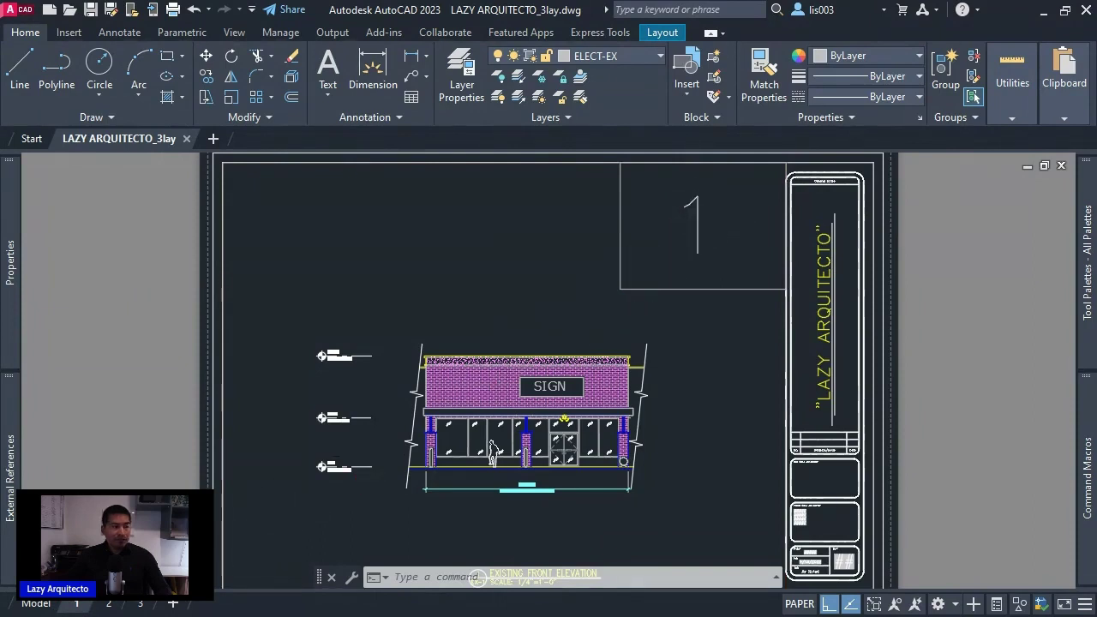
mouse_move(109, 604)
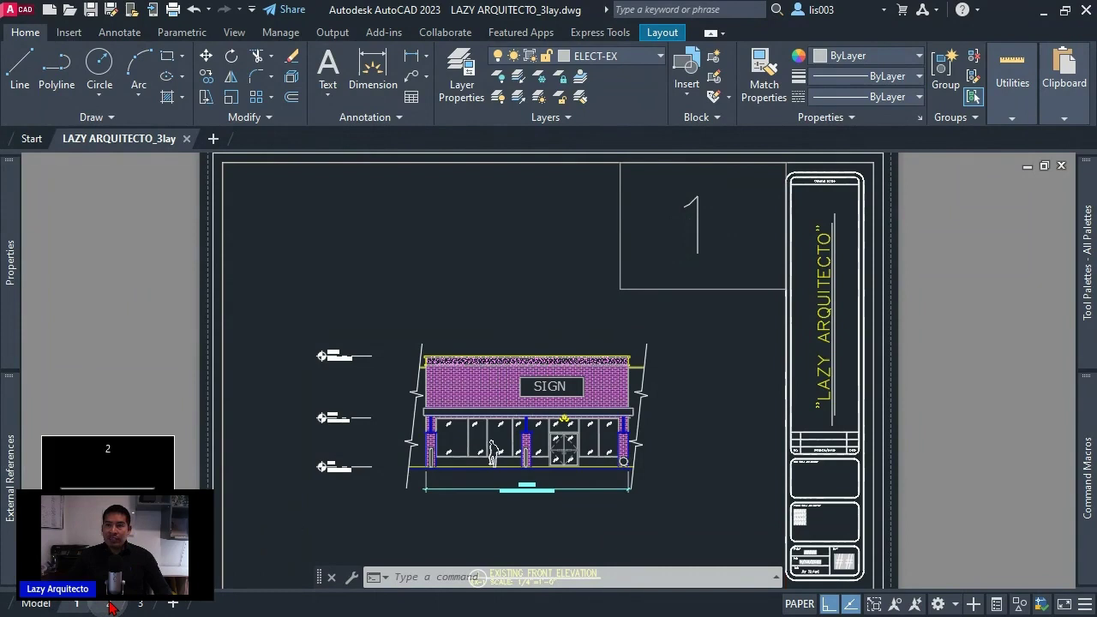
left_click(108, 605)
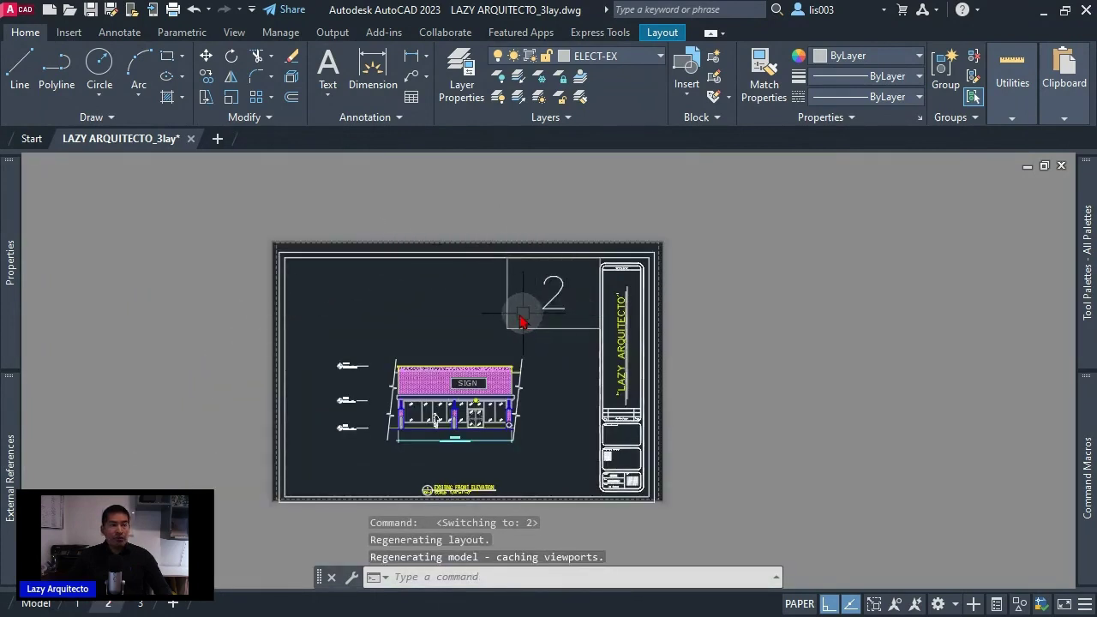
left_click(140, 604)
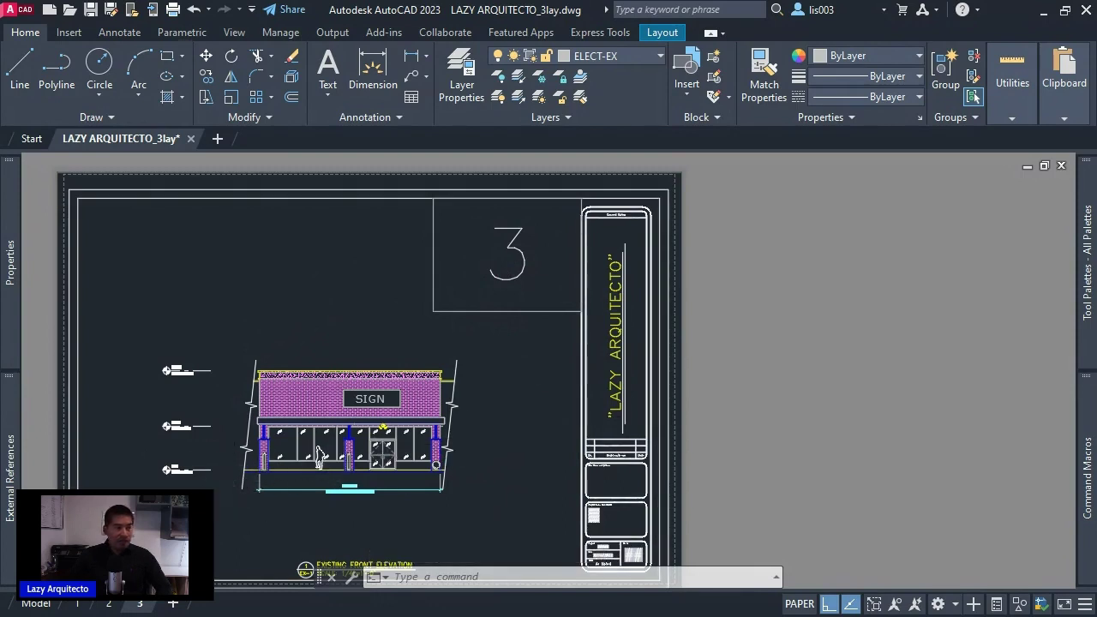
left_click(110, 604)
mouse_move(77, 603)
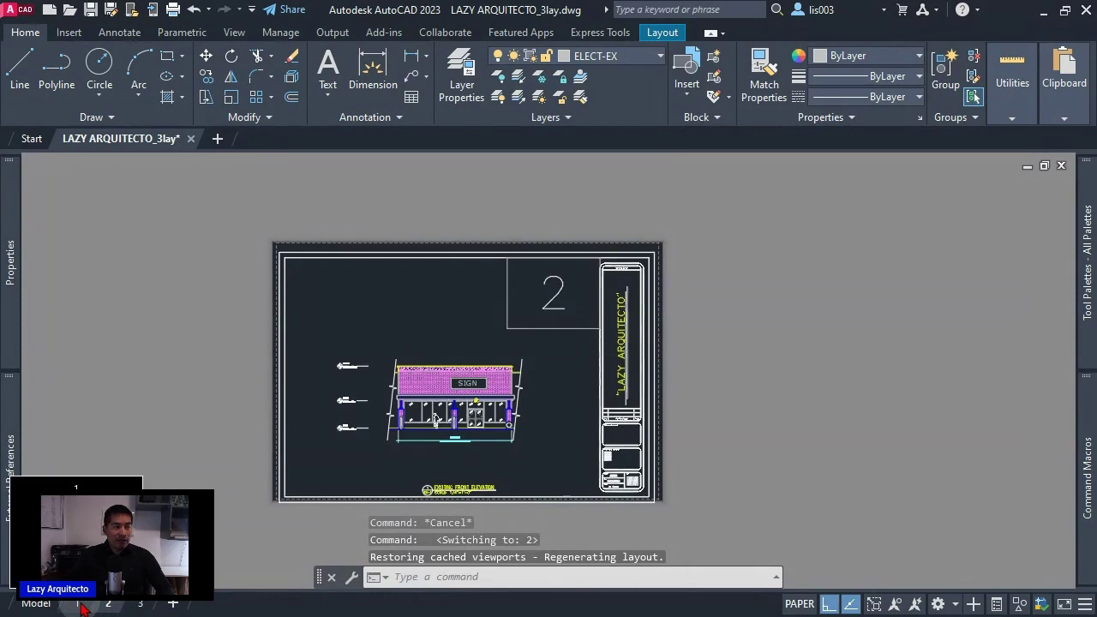
left_click(77, 604)
left_click(108, 604)
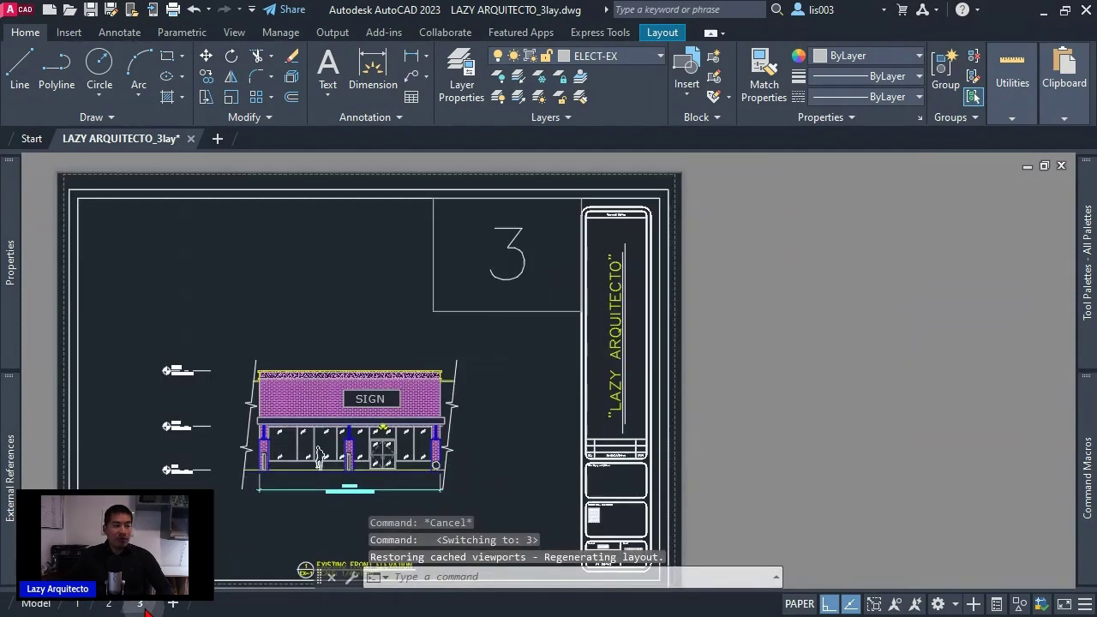
middle_click(340, 414)
middle_click(341, 414)
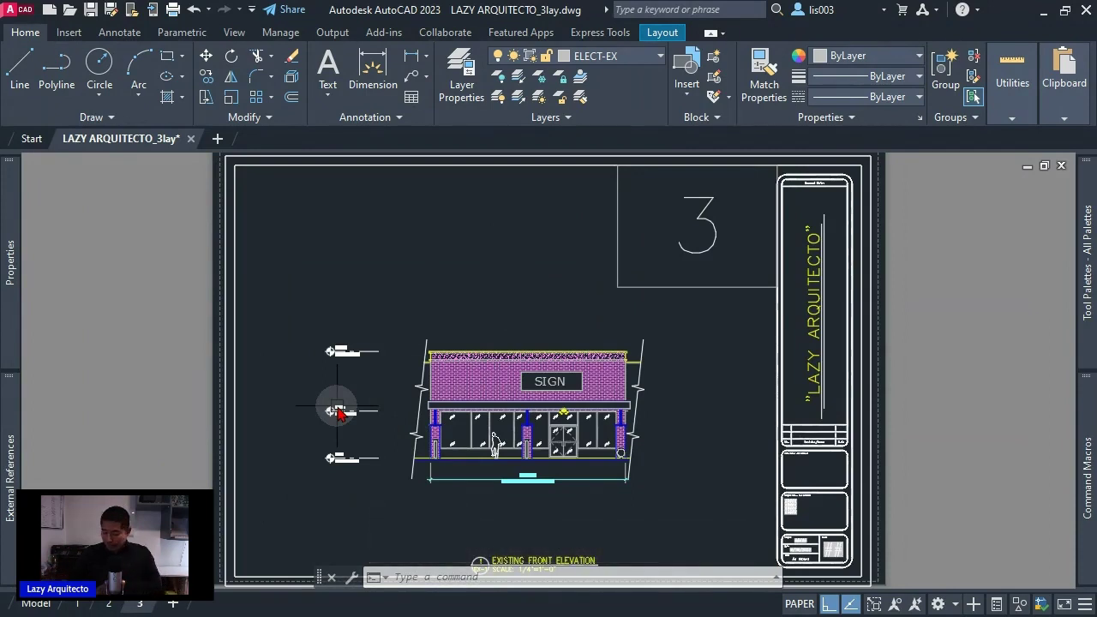
Run the PUBLISH command to list the Model sheet and layouts 1–3
type("pu")
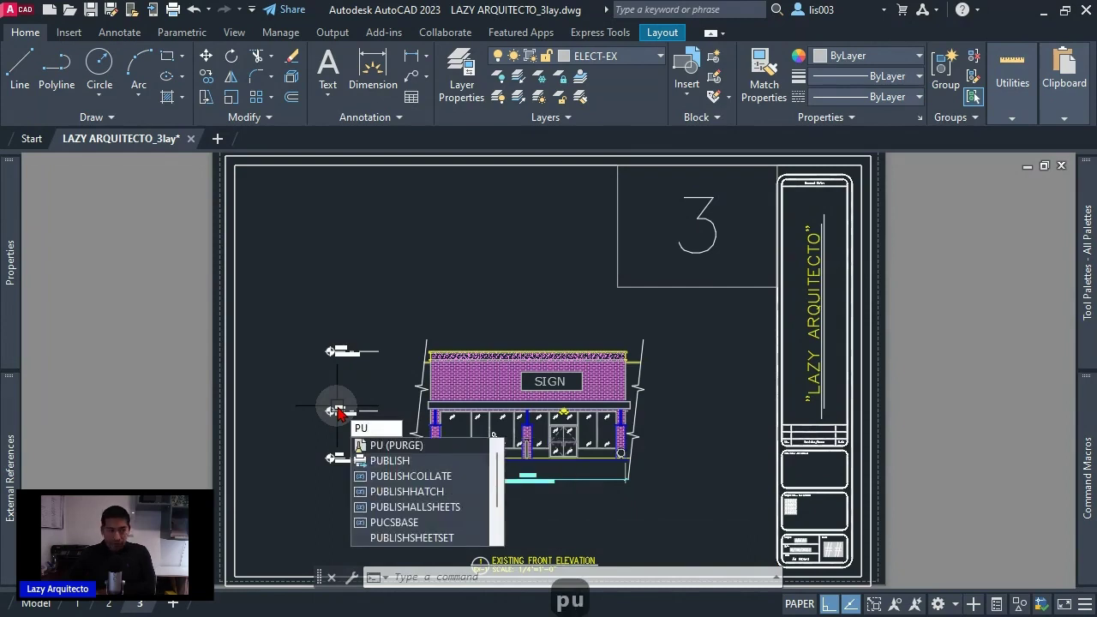
type("bl")
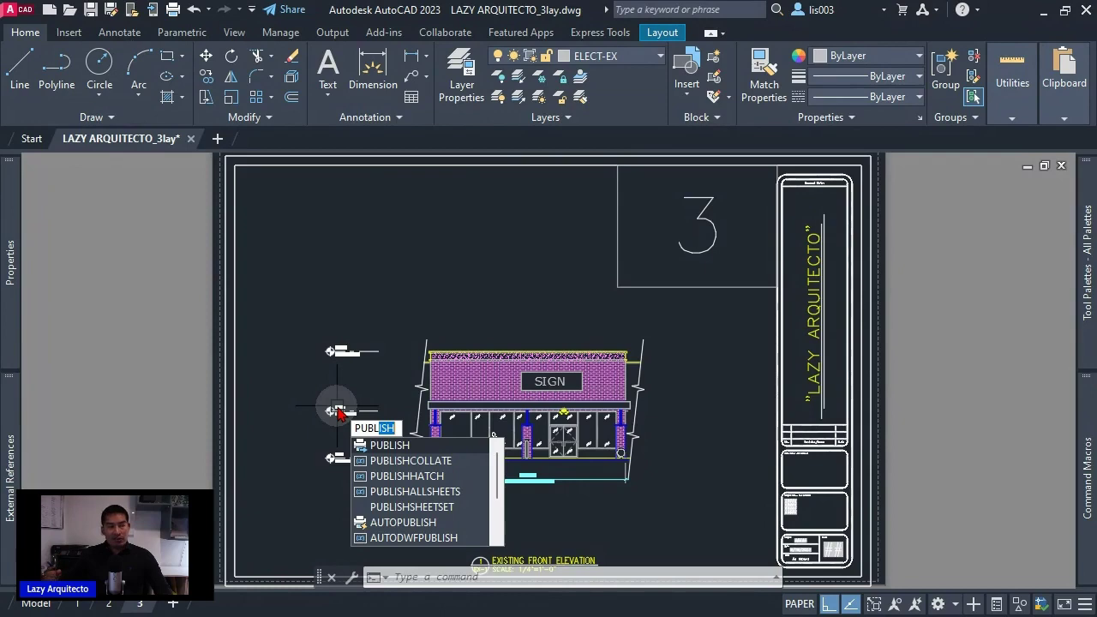
key("Return")
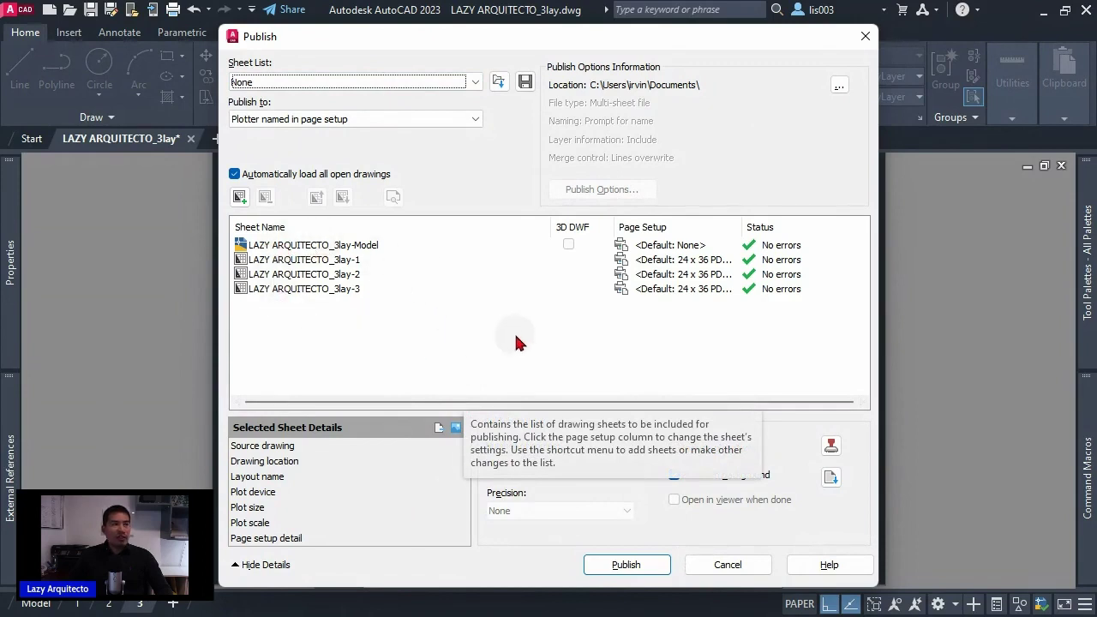
left_click(268, 247)
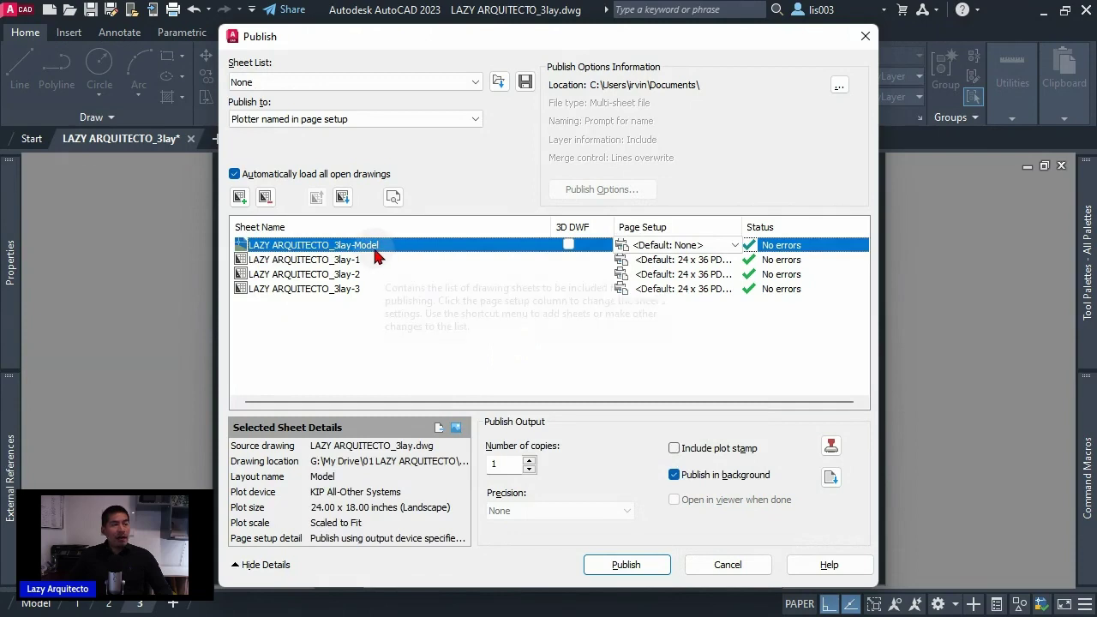
left_click(313, 262)
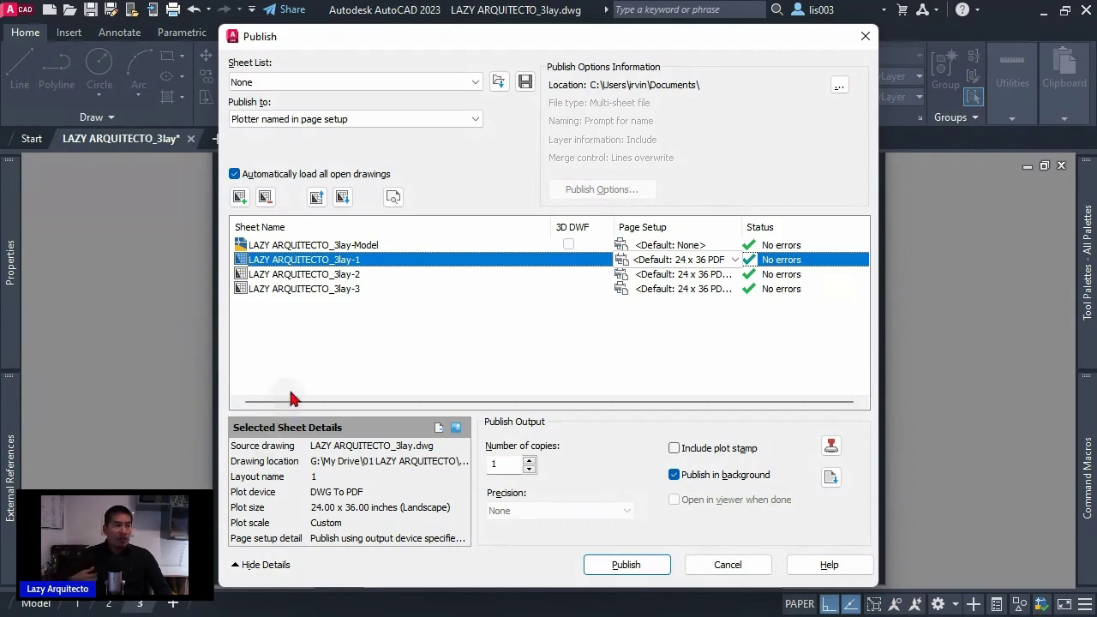
left_click(321, 289)
left_click(347, 246)
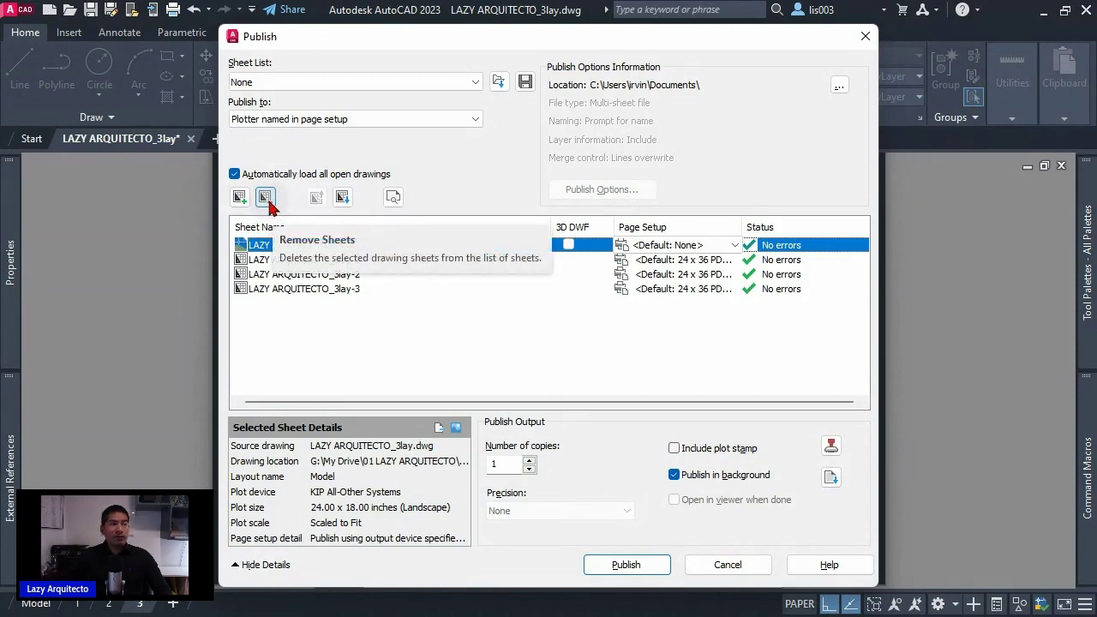
left_click(324, 335)
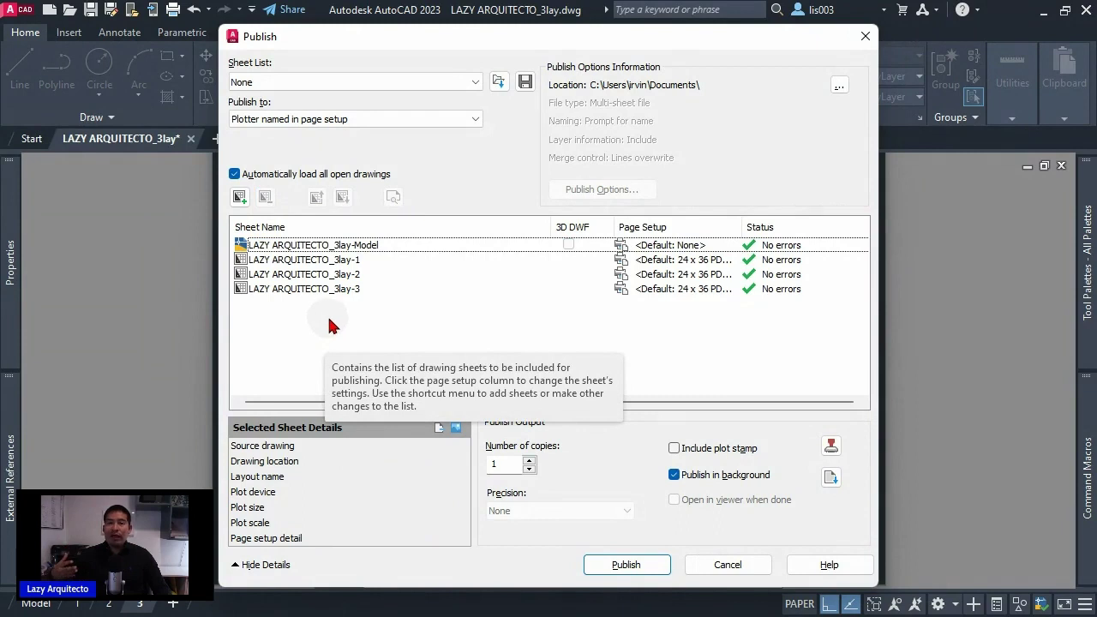
left_click(351, 250)
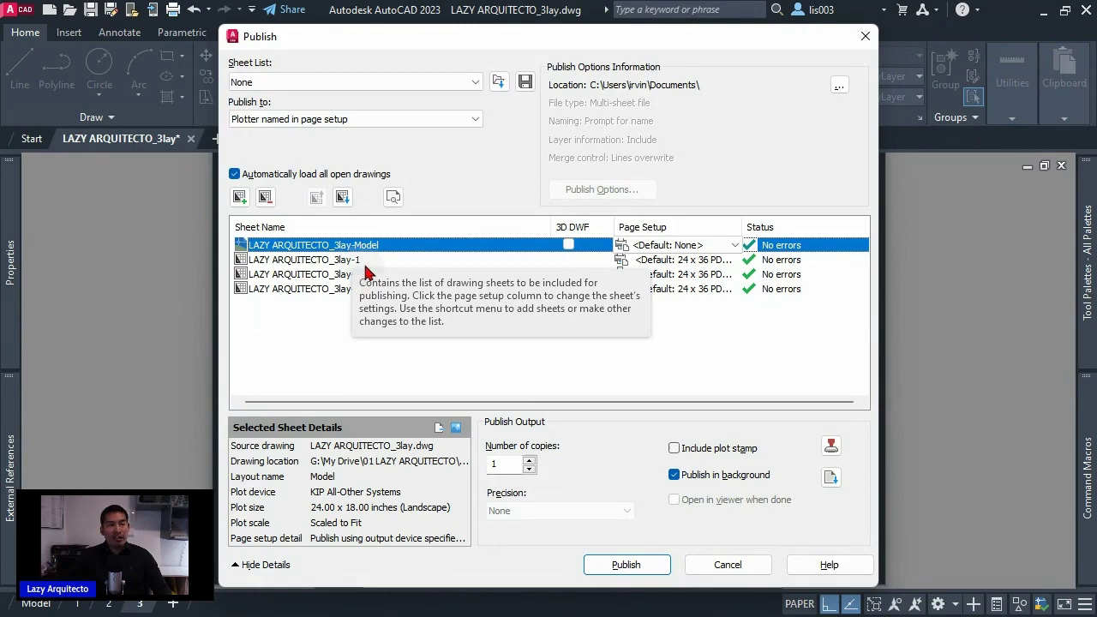
left_click(307, 291)
right_click(307, 290)
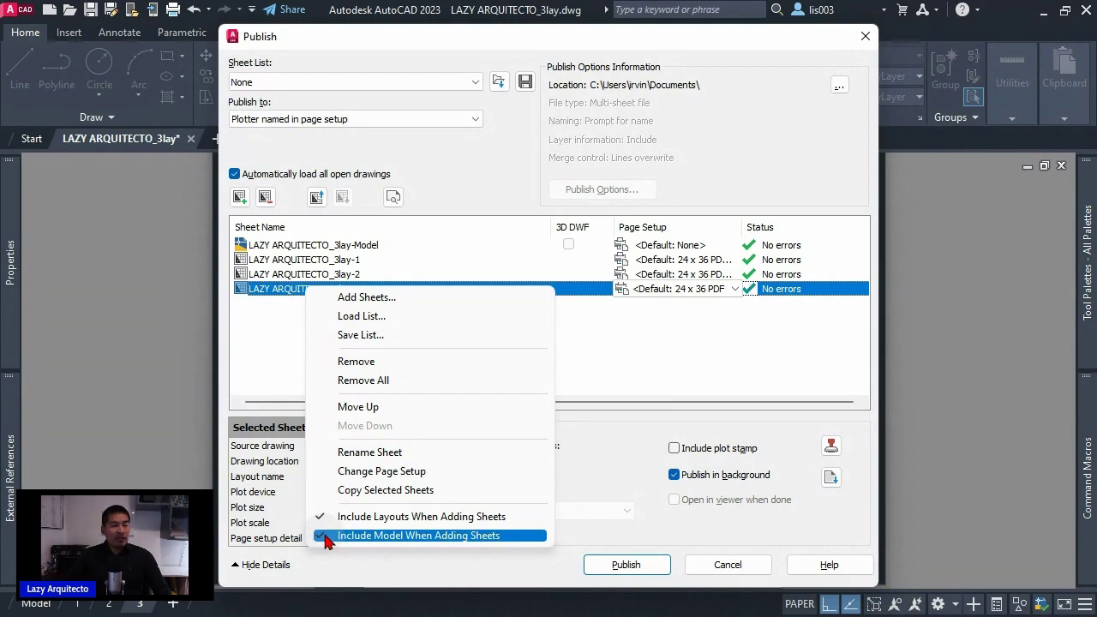
left_click(327, 537)
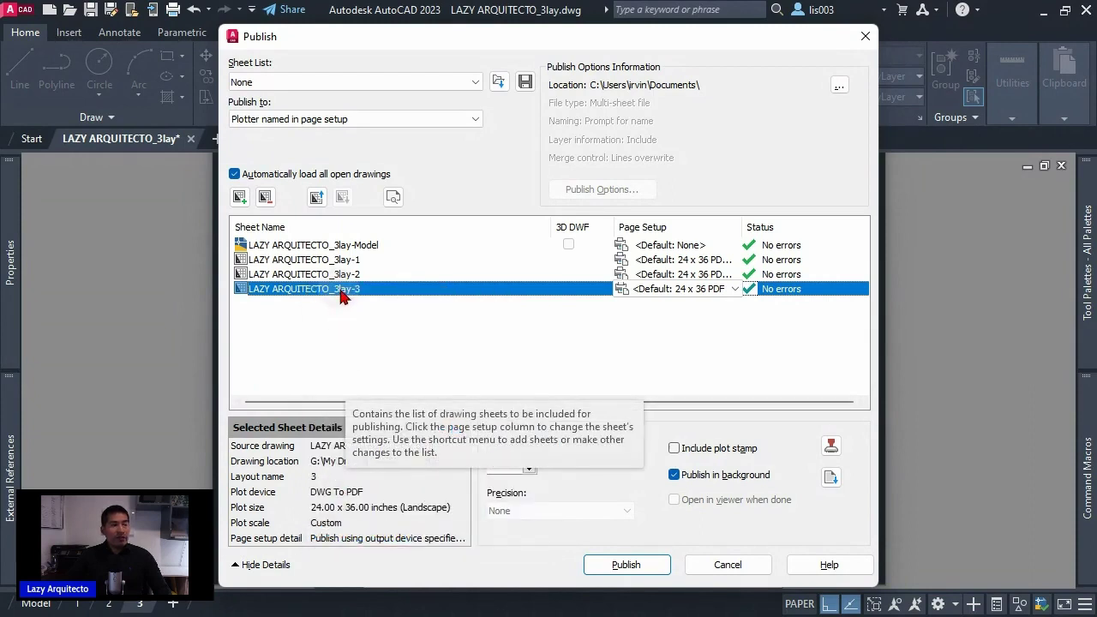
right_click(341, 293)
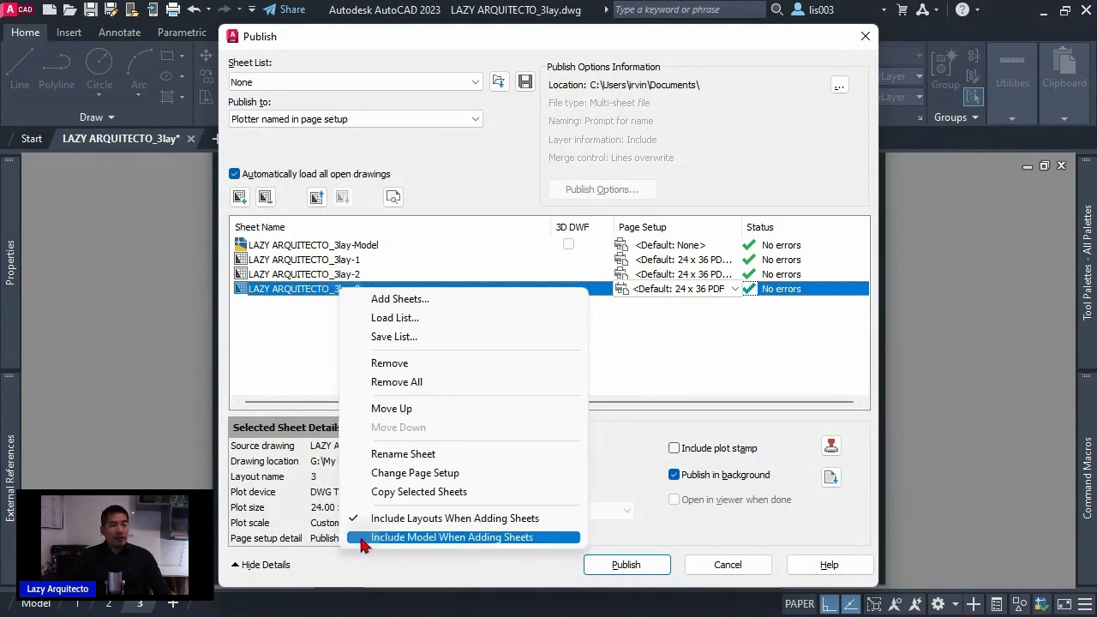
left_click(278, 337)
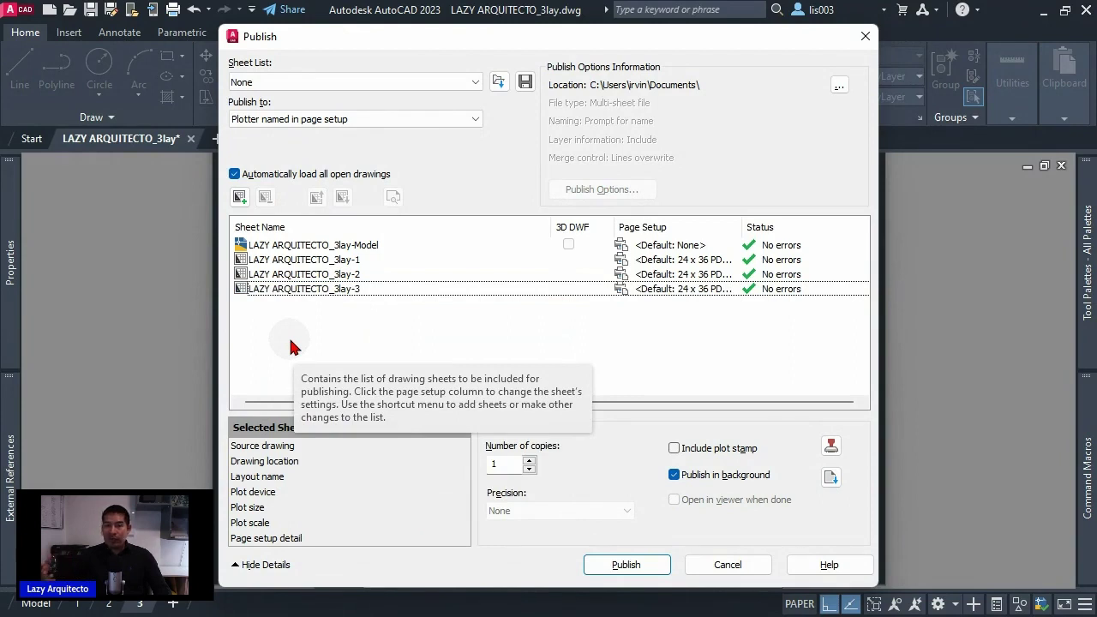
Remove the 3lay-Model sheet from the publish list
left_click(313, 245)
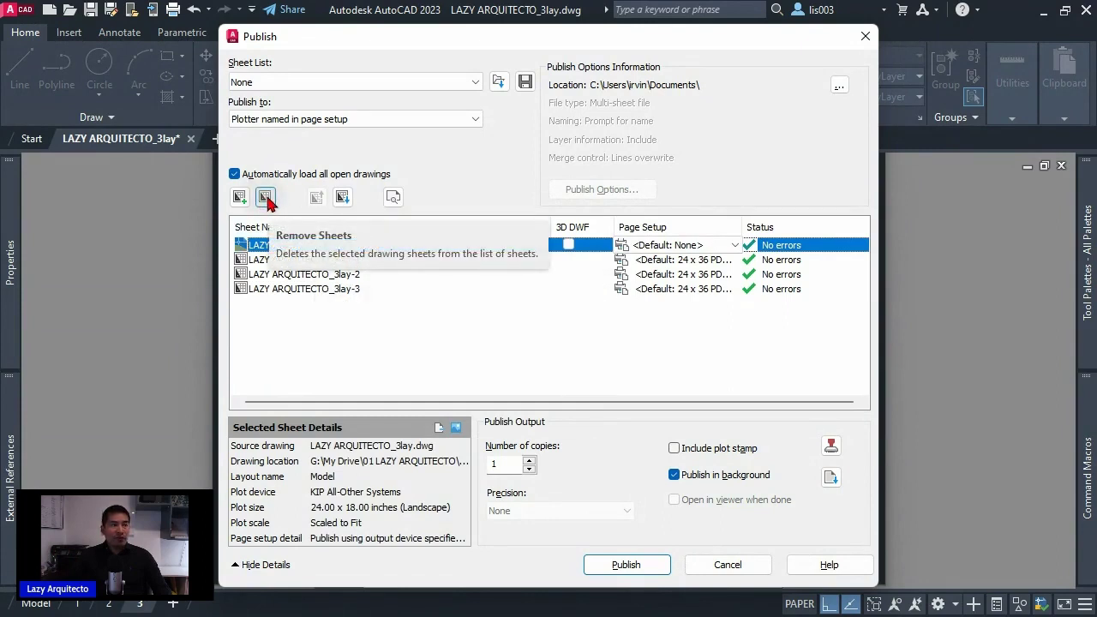
left_click(267, 199)
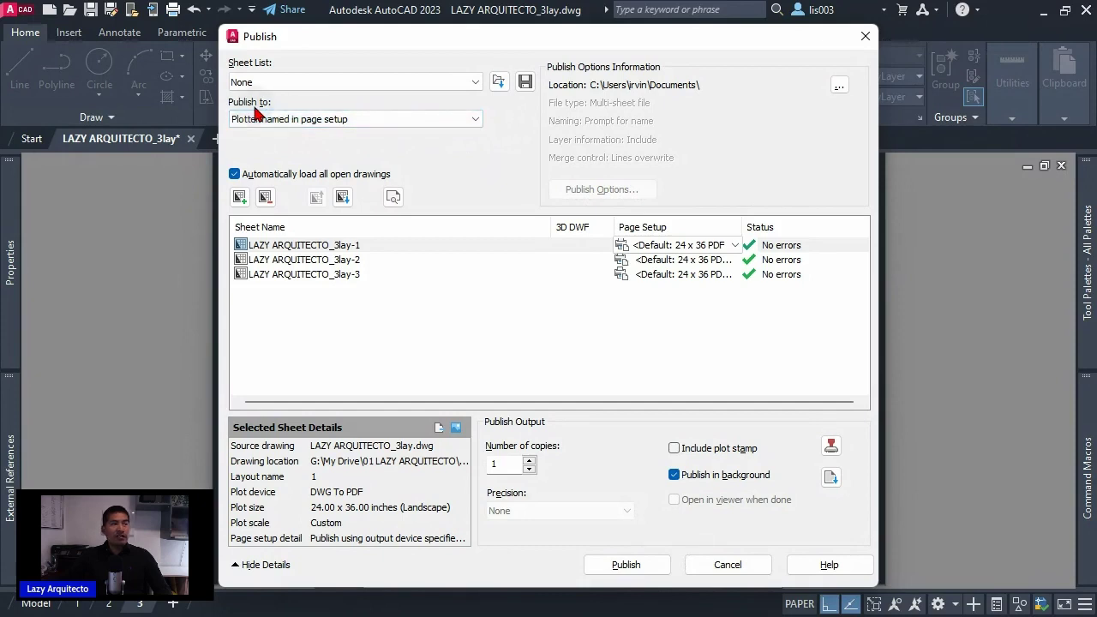
Set the publish output format to PDF and bring up the PDF Publish Options
left_click(461, 121)
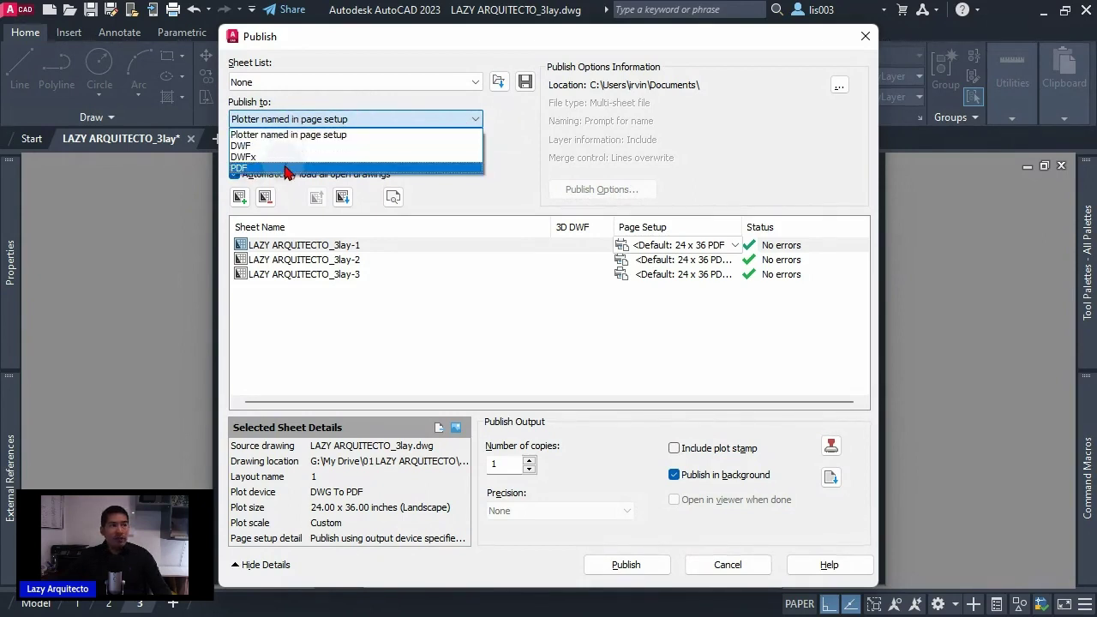
left_click(286, 168)
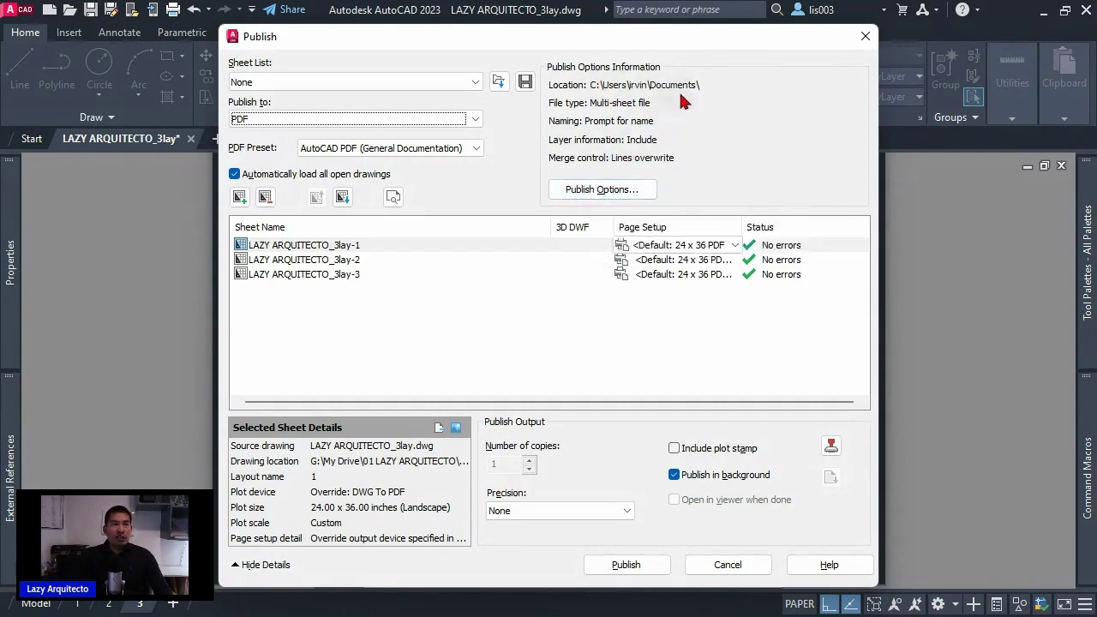
left_click(590, 193)
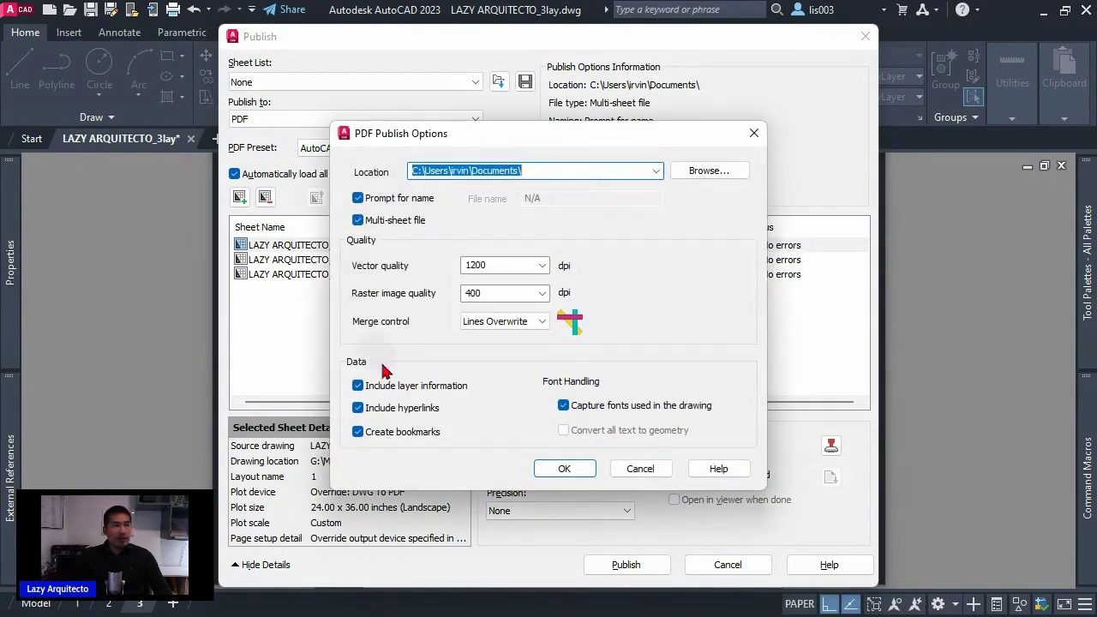
Point the PDF output location to a new 'PDF' folder inside 01 LAZY ARQUITECTO > OTHERS > 02 DWG
left_click(718, 171)
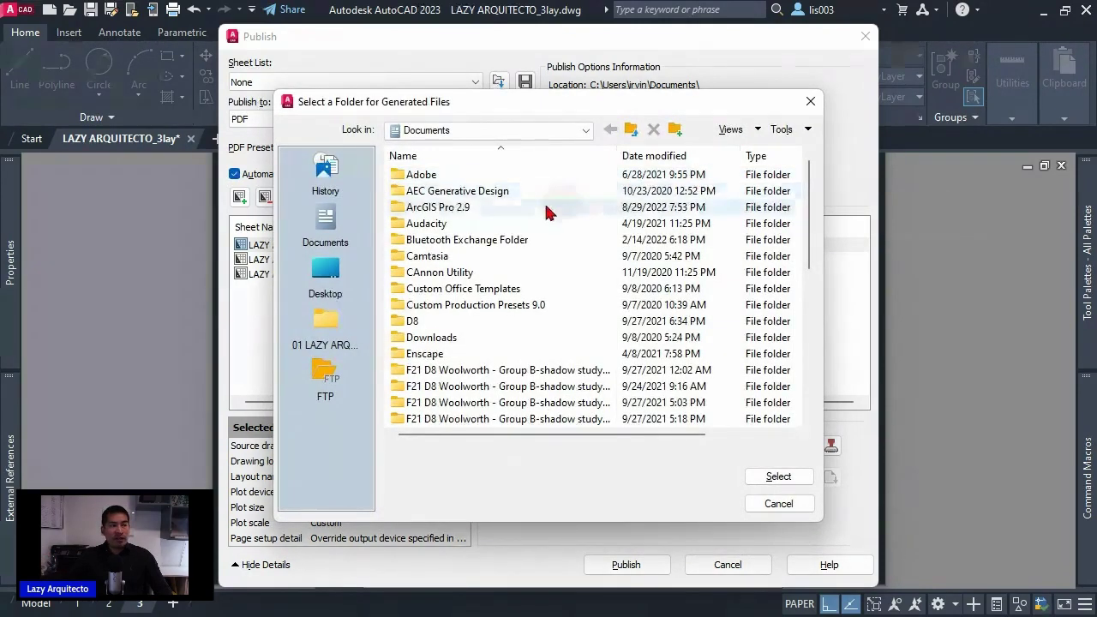
left_click(333, 324)
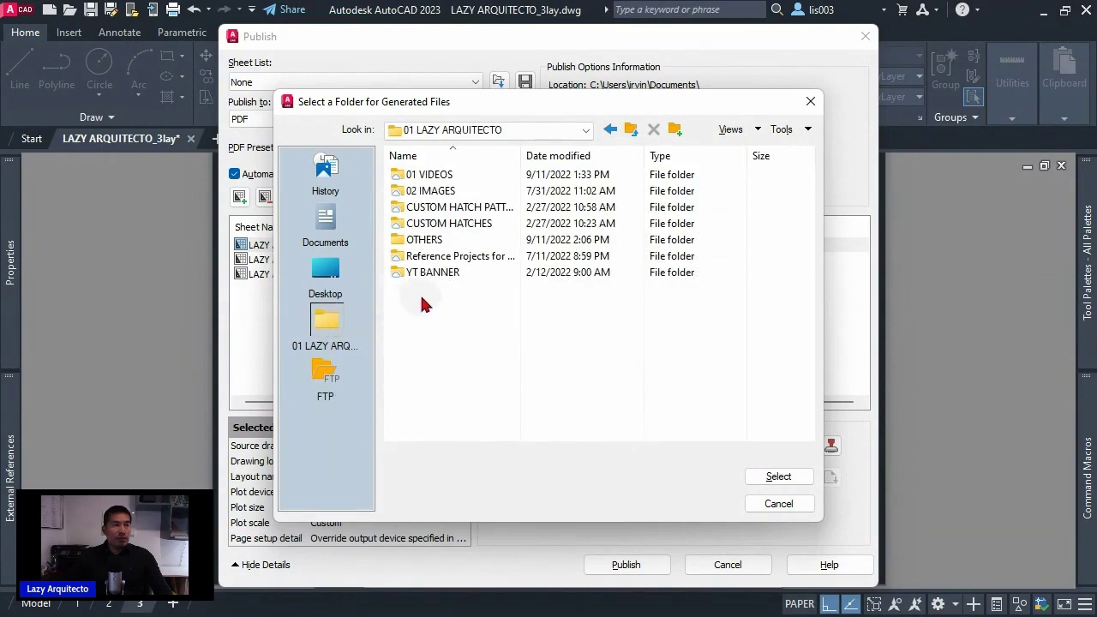
left_click(433, 244)
double_click(433, 242)
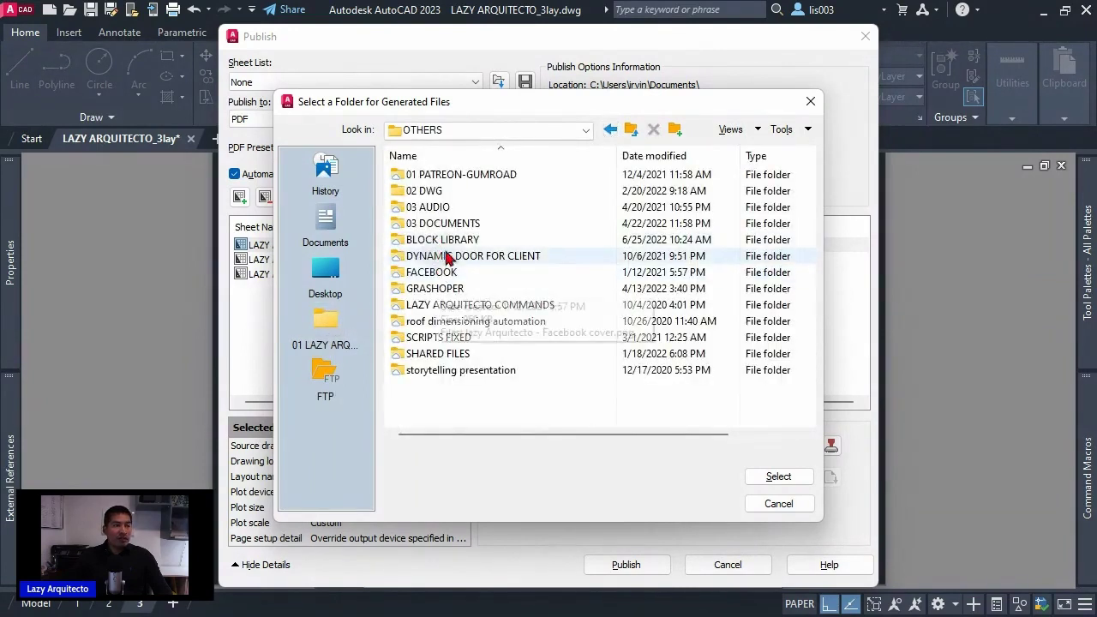
double_click(450, 190)
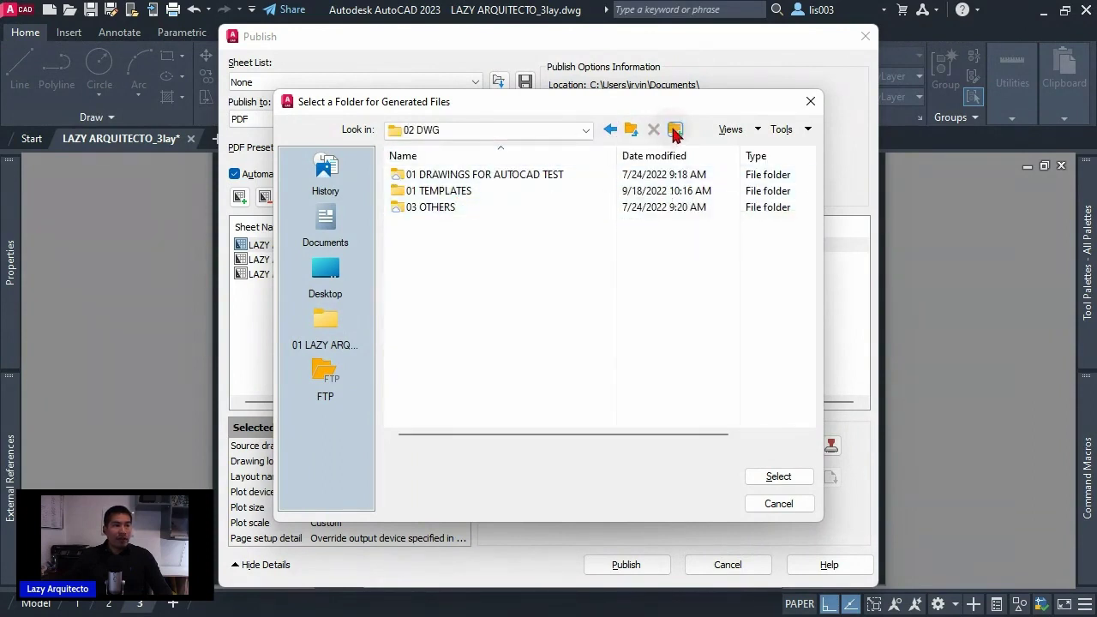
type("P")
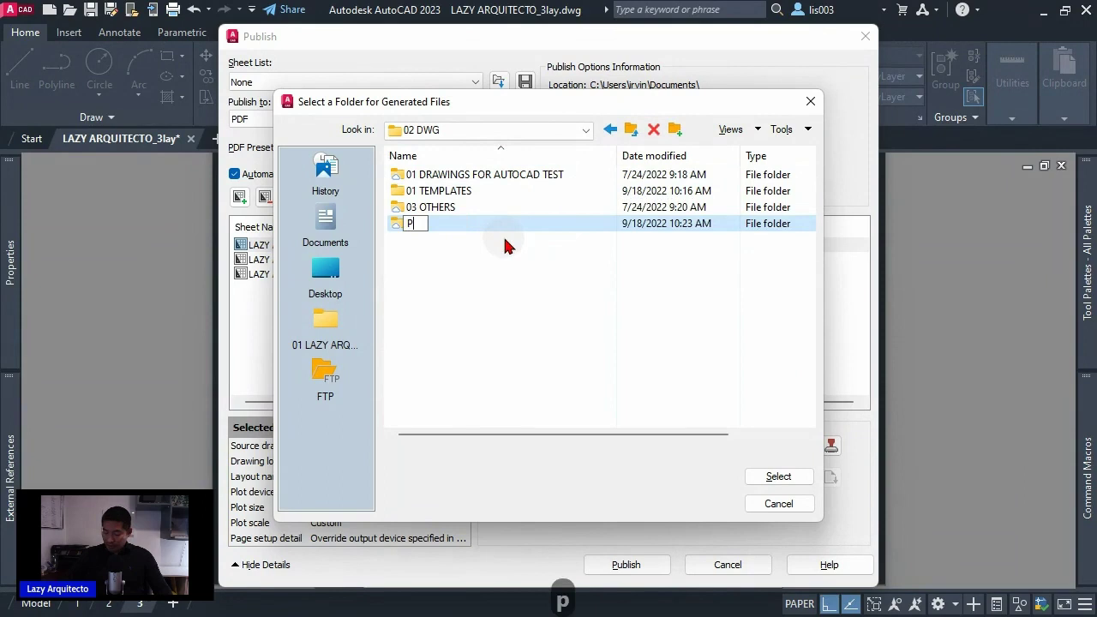
type("DF")
key("Return")
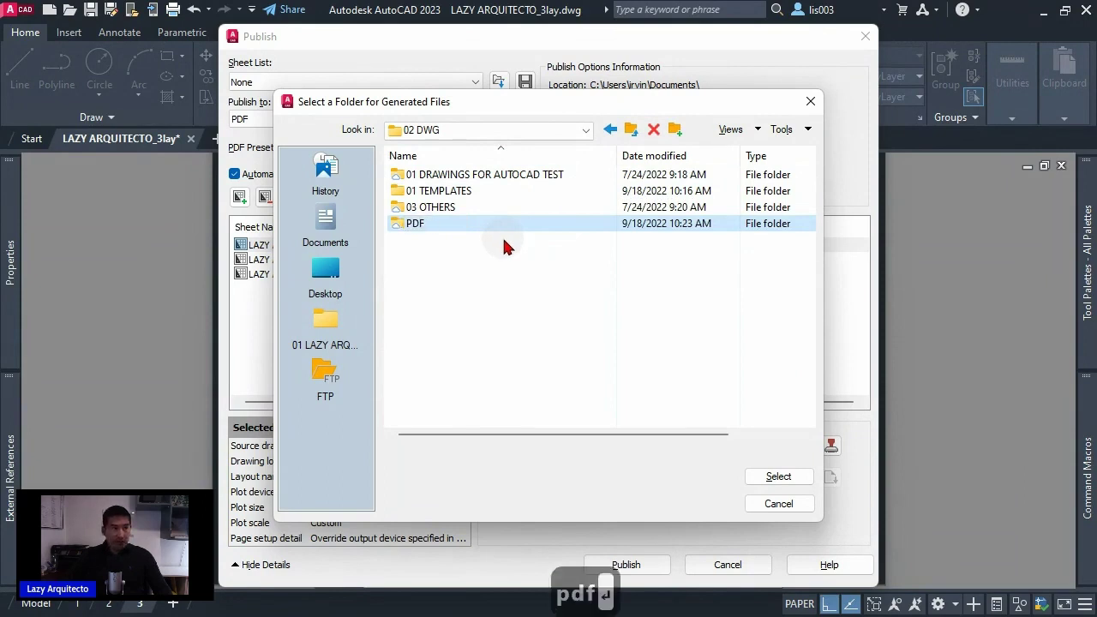
left_click(486, 211)
left_click(494, 226)
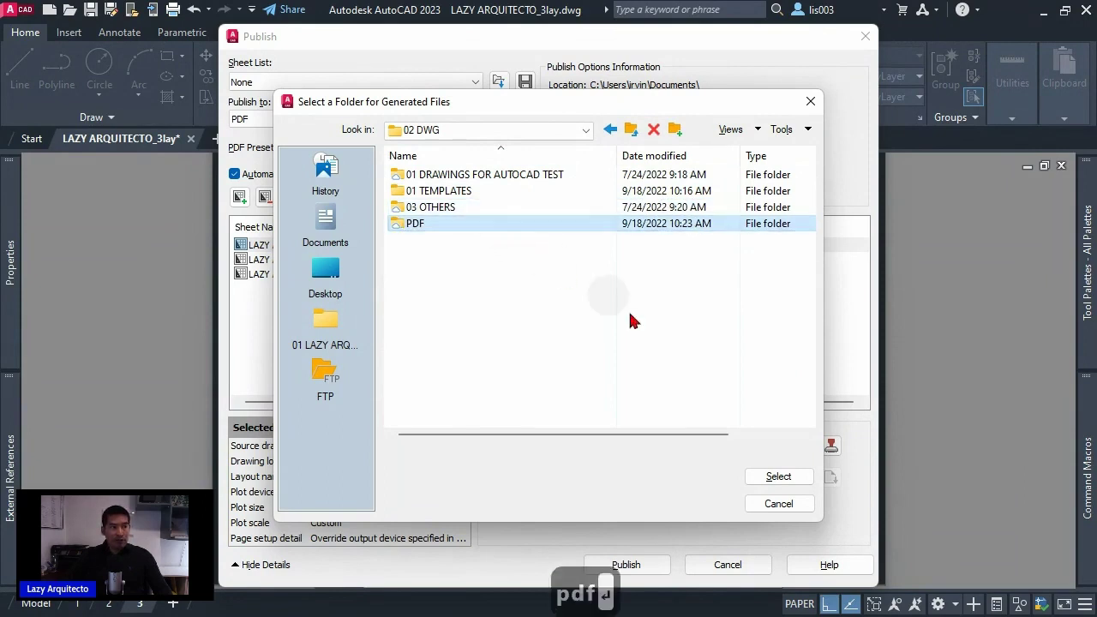
left_click(779, 476)
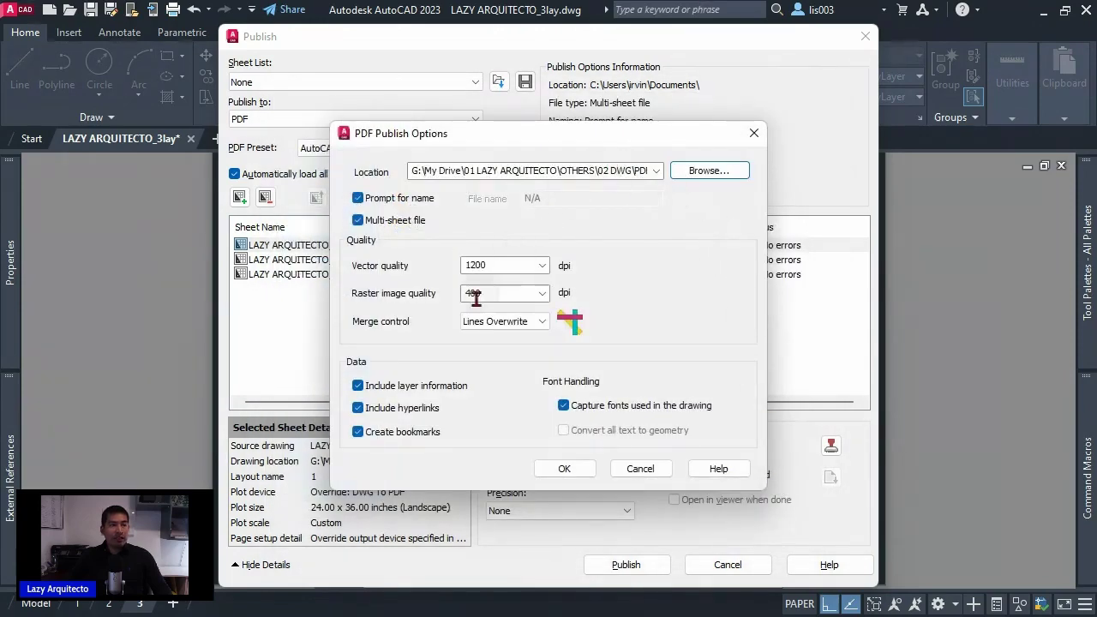
Publish the three sheets as LAZY ARQUITECTO_3lay.pdf saved into the PDF folder
left_click(564, 470)
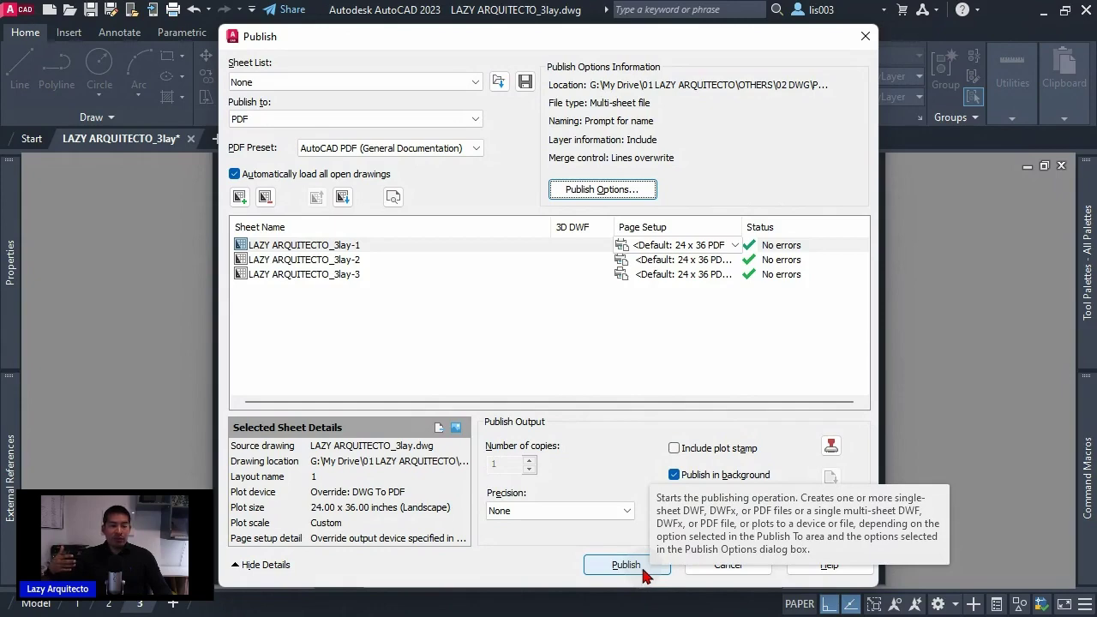
left_click(643, 569)
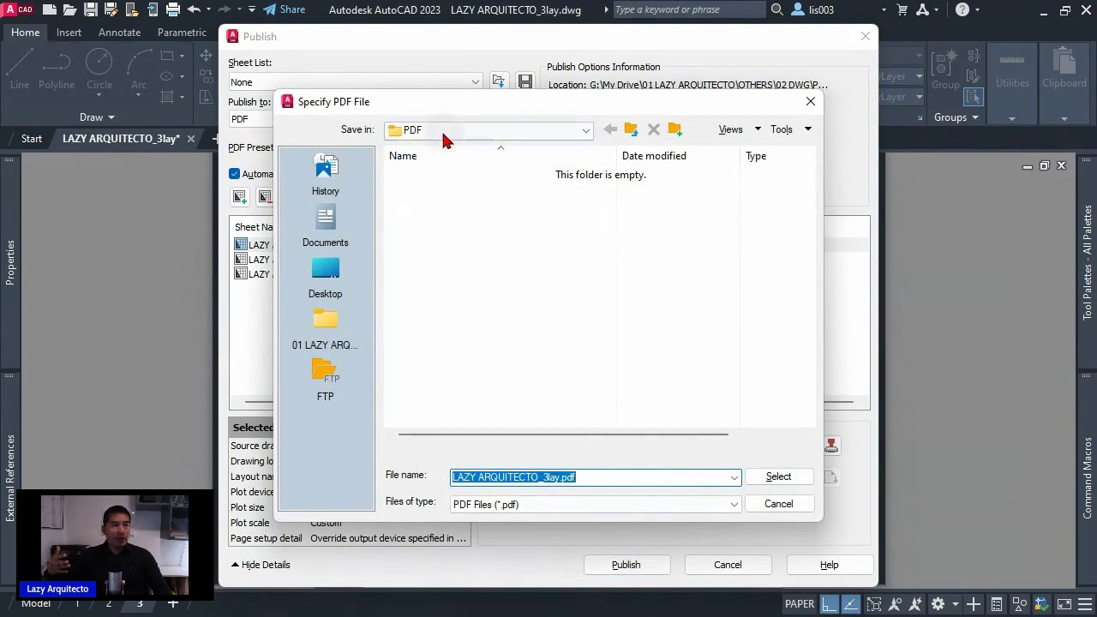
left_click(433, 134)
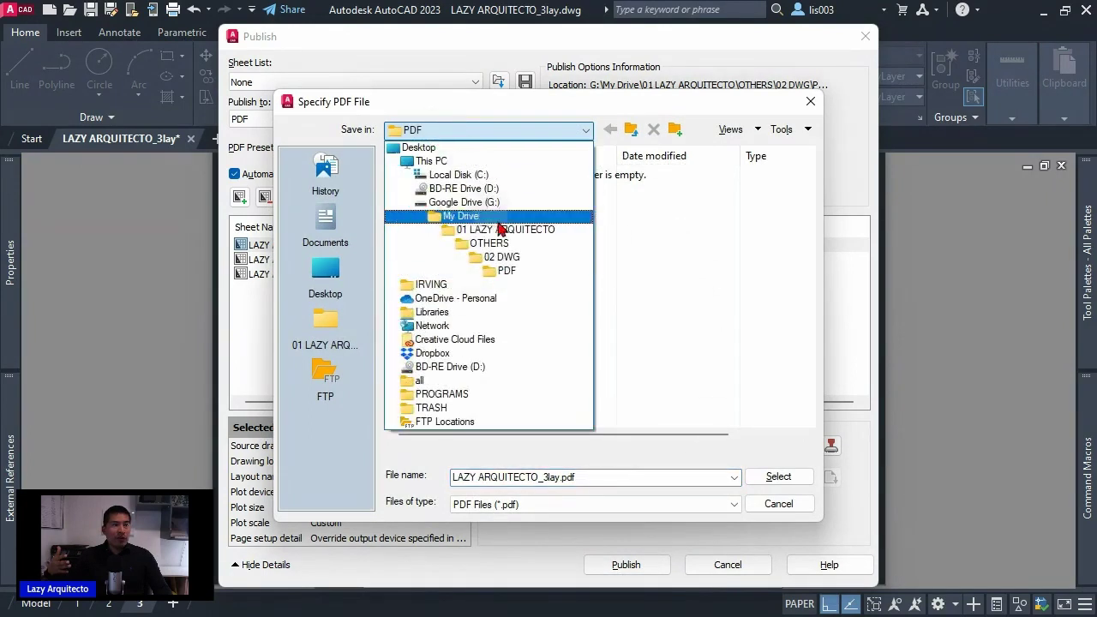
left_click(512, 273)
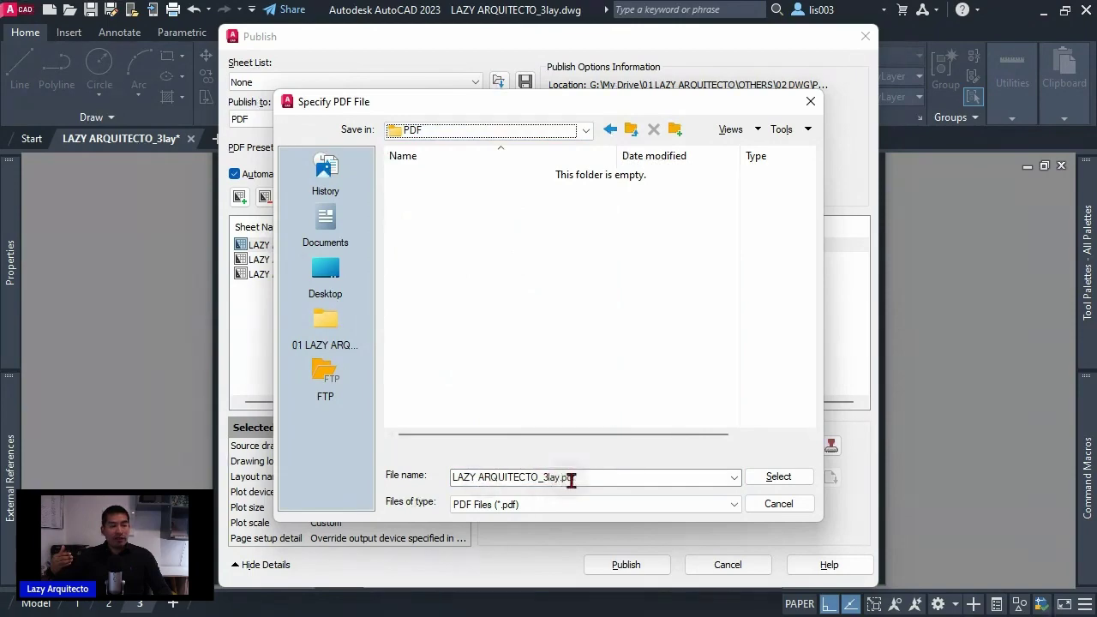
left_click(780, 477)
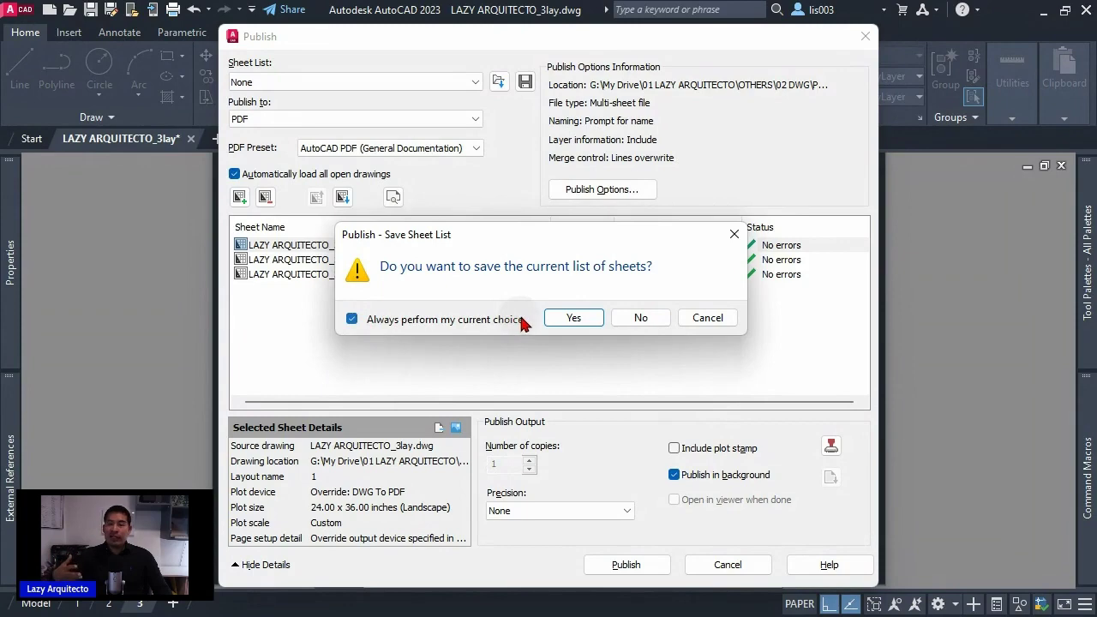
Choose not to save the current sheet list
left_click(648, 318)
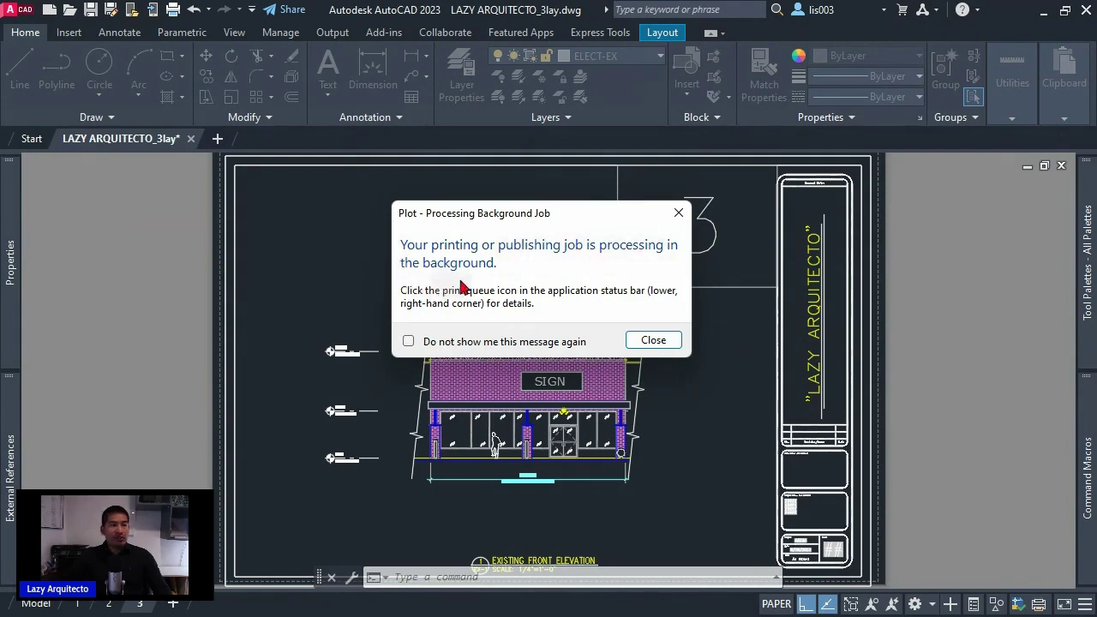
Turn off the background-job notice permanently and close it
left_click(409, 342)
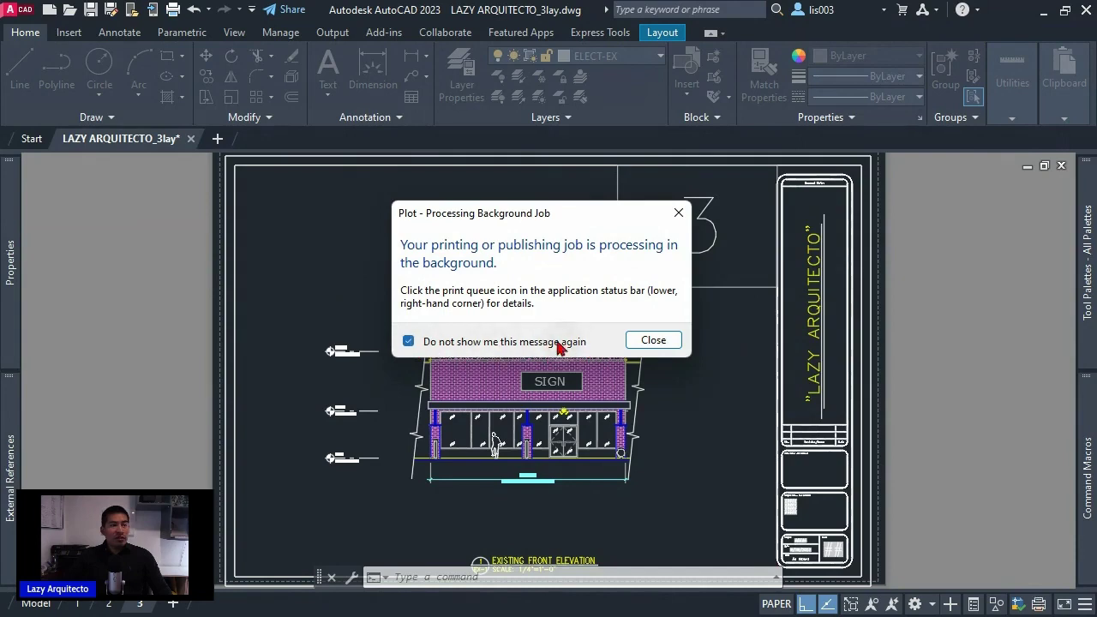
left_click(651, 341)
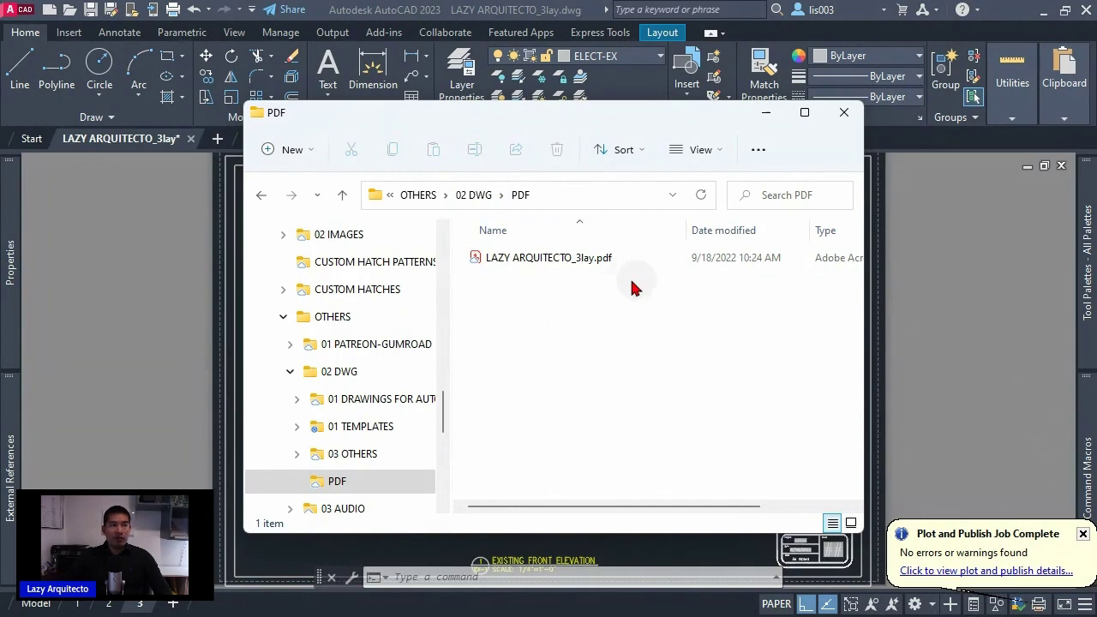
Open LAZY ARQUITECTO_3lay.pdf from the PDF folder in Acrobat and position its window
left_click(534, 269)
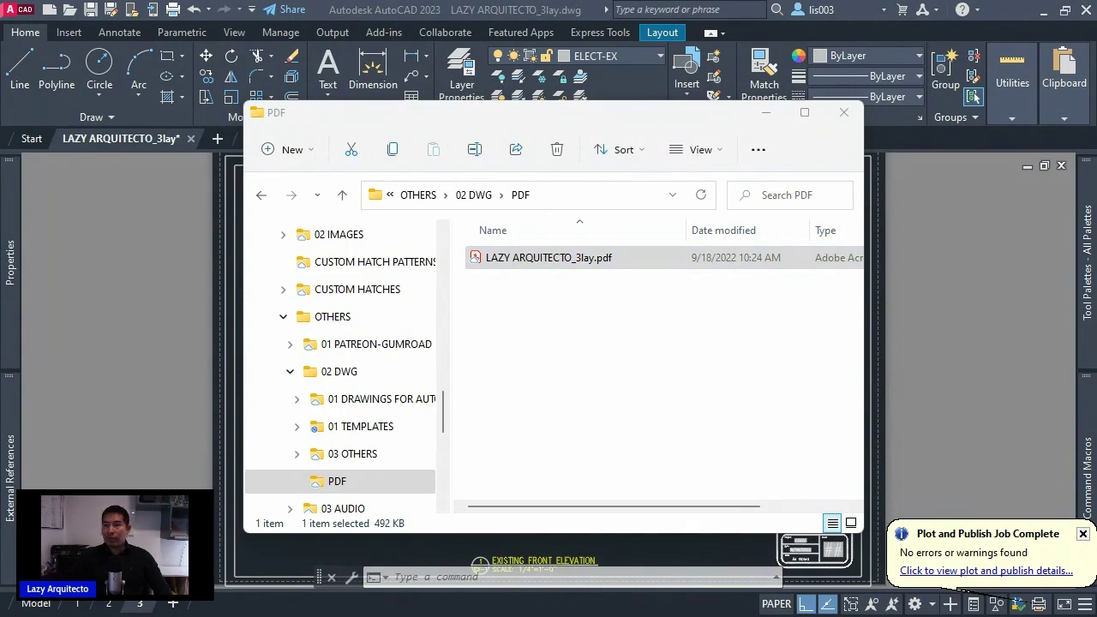
left_click_drag(977, 227, 380, 7)
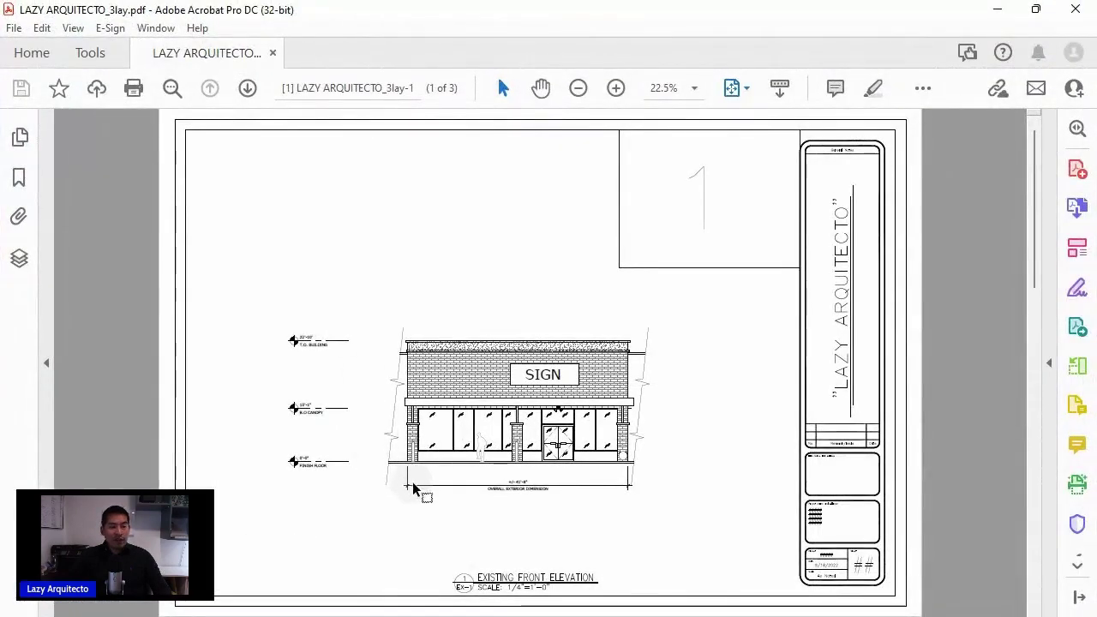
Close the Acrobat comments pane and page through the PDF from sheet 2 to sheet 3
left_click(414, 489)
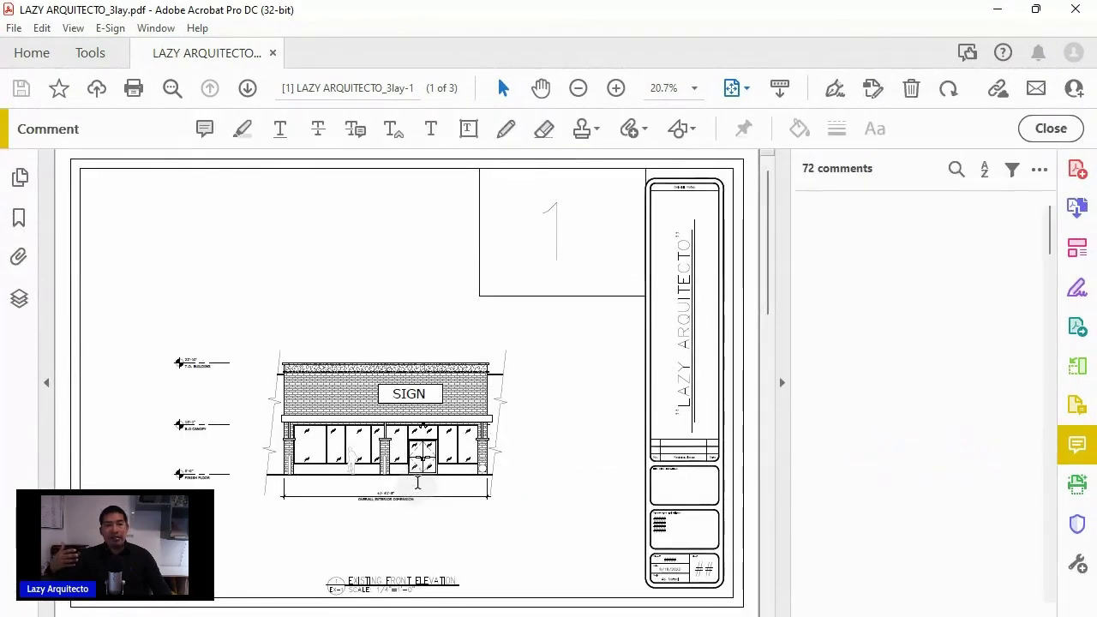
left_click(1051, 128)
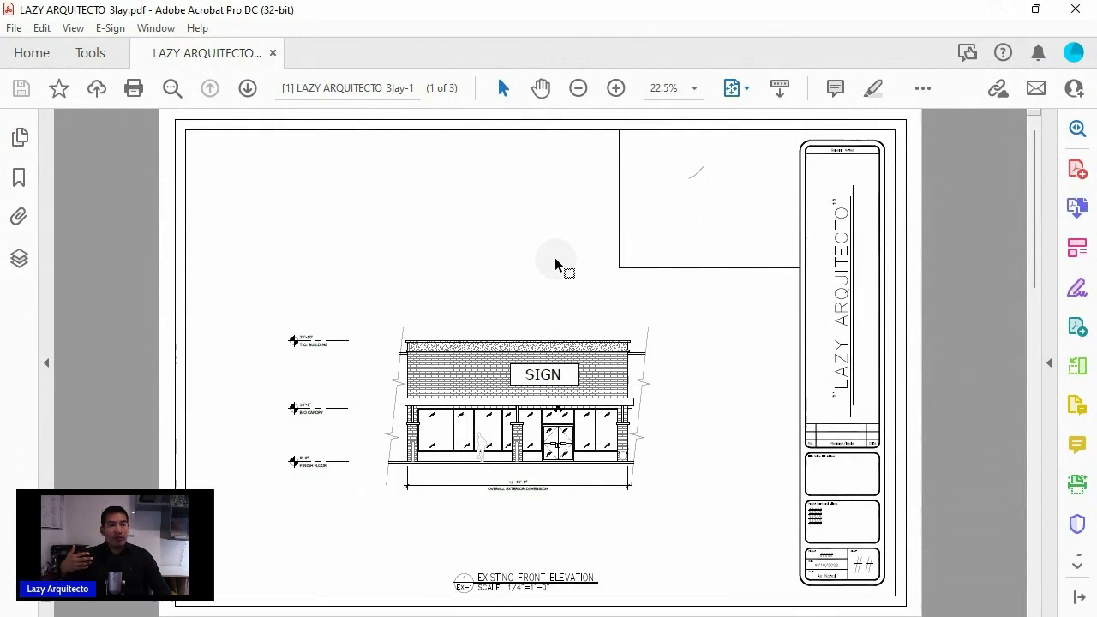
scroll(554, 257, "down", 1)
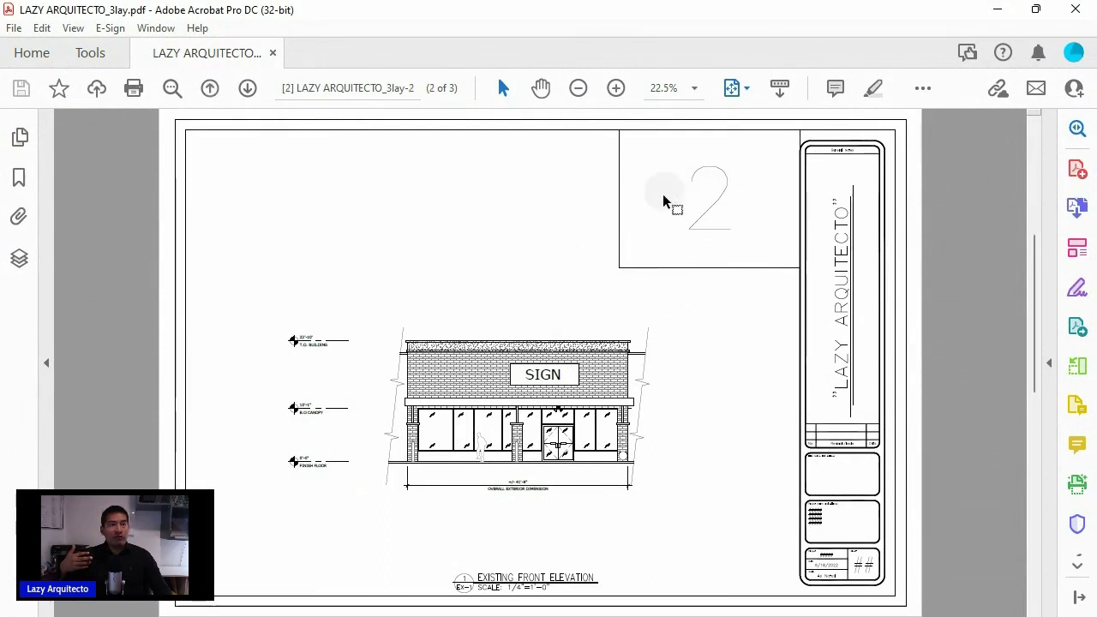
scroll(548, 267, "down", 1)
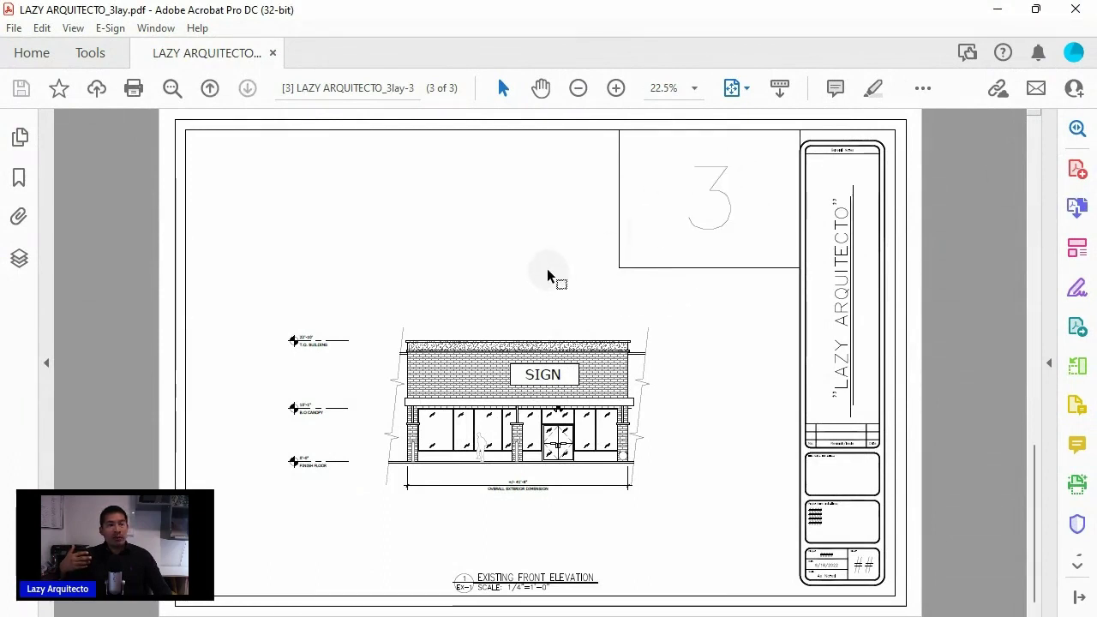